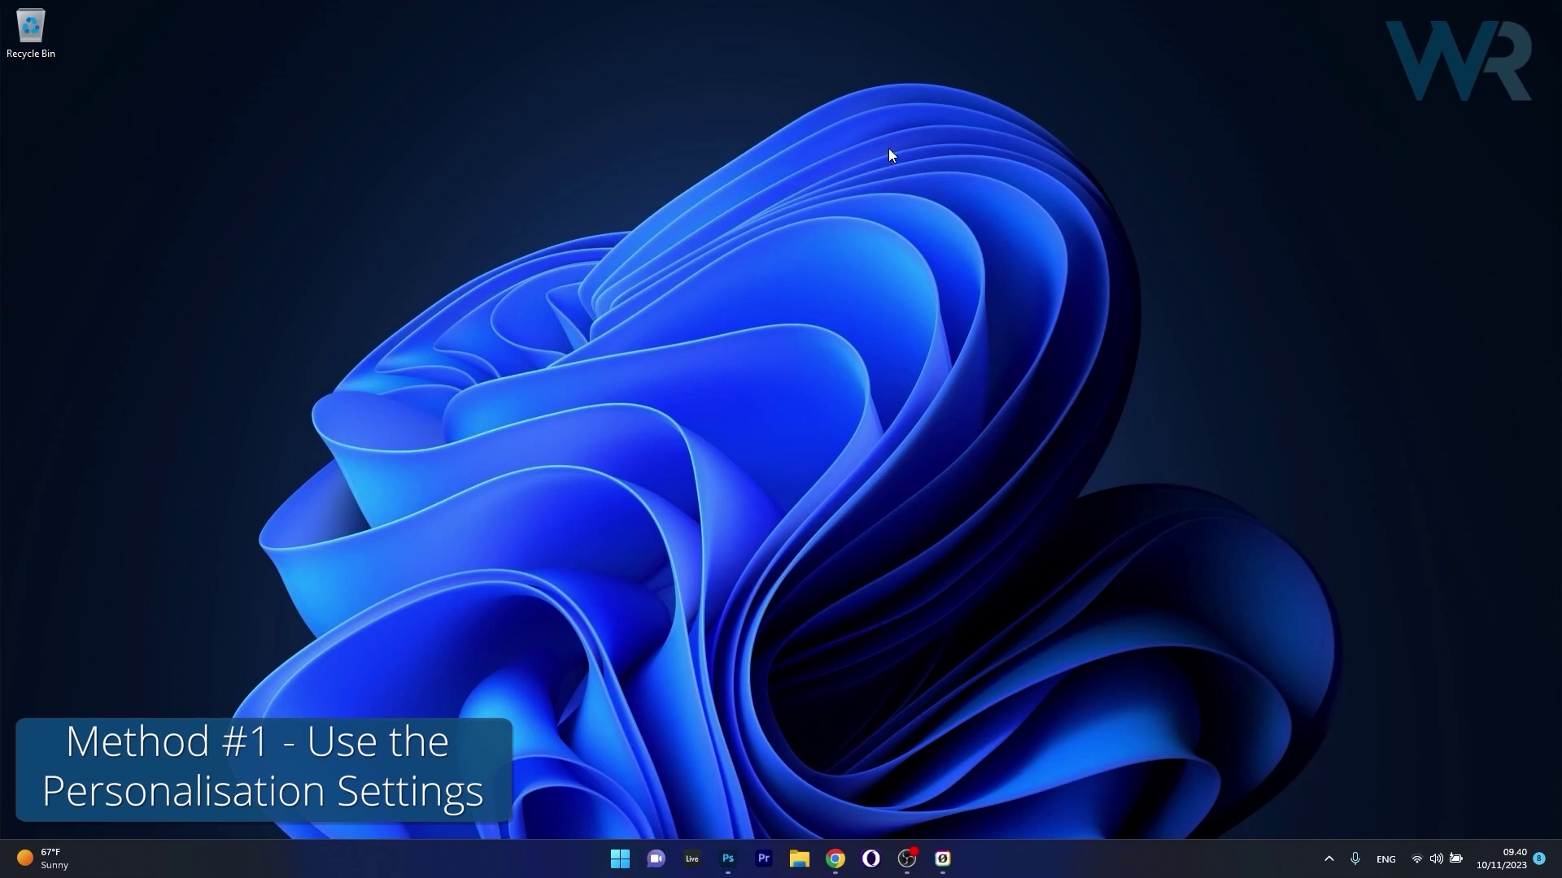
From the desktop's Personalise menu, turn Colours transparency effects off, then back on
right_click(795, 226)
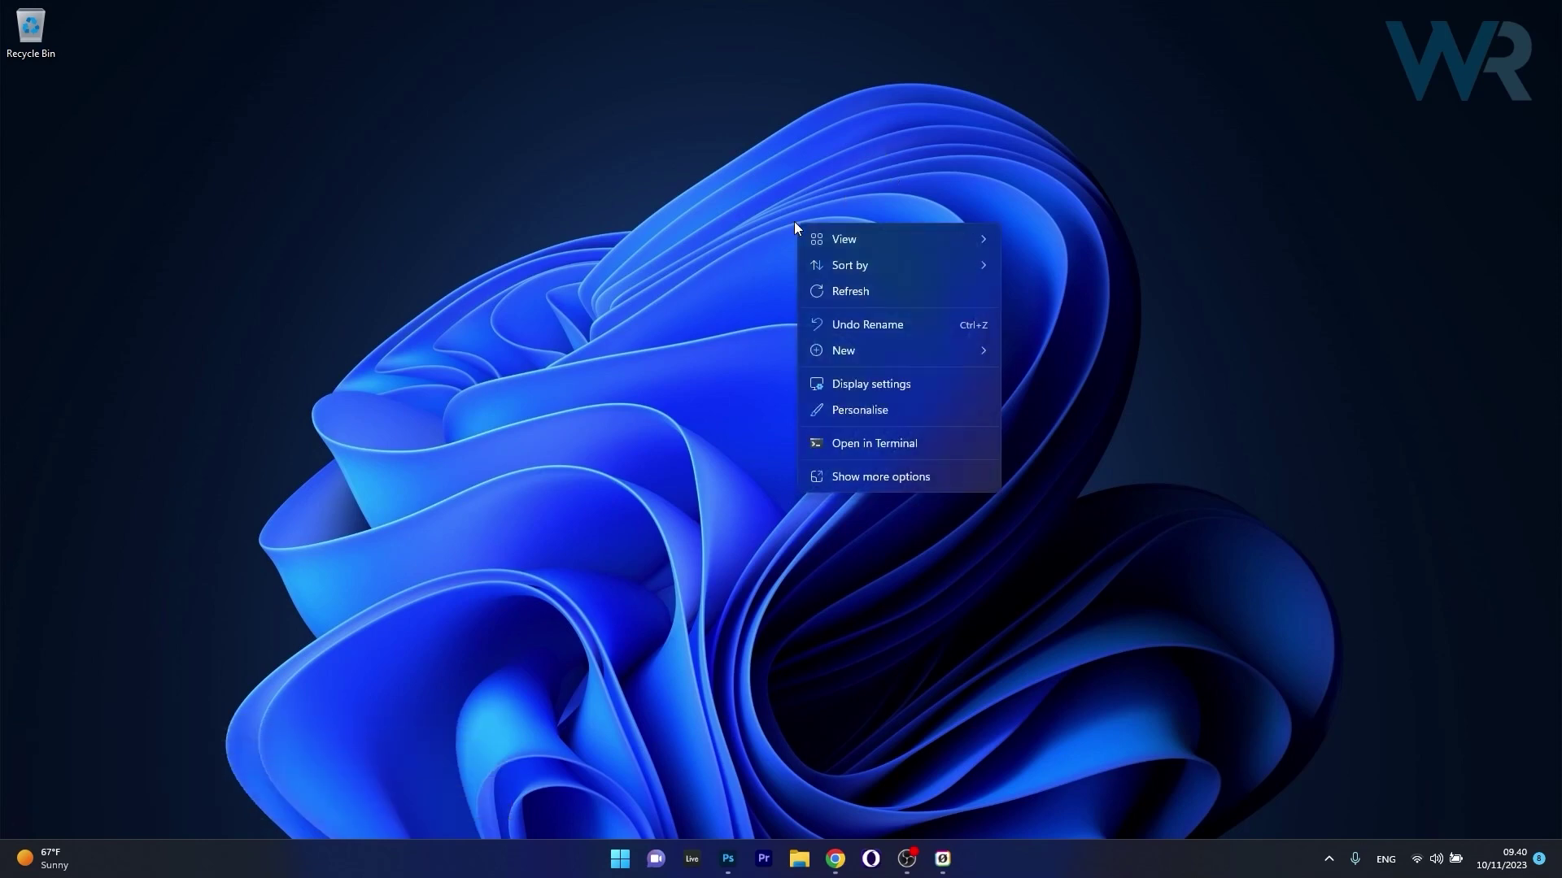
left_click(915, 412)
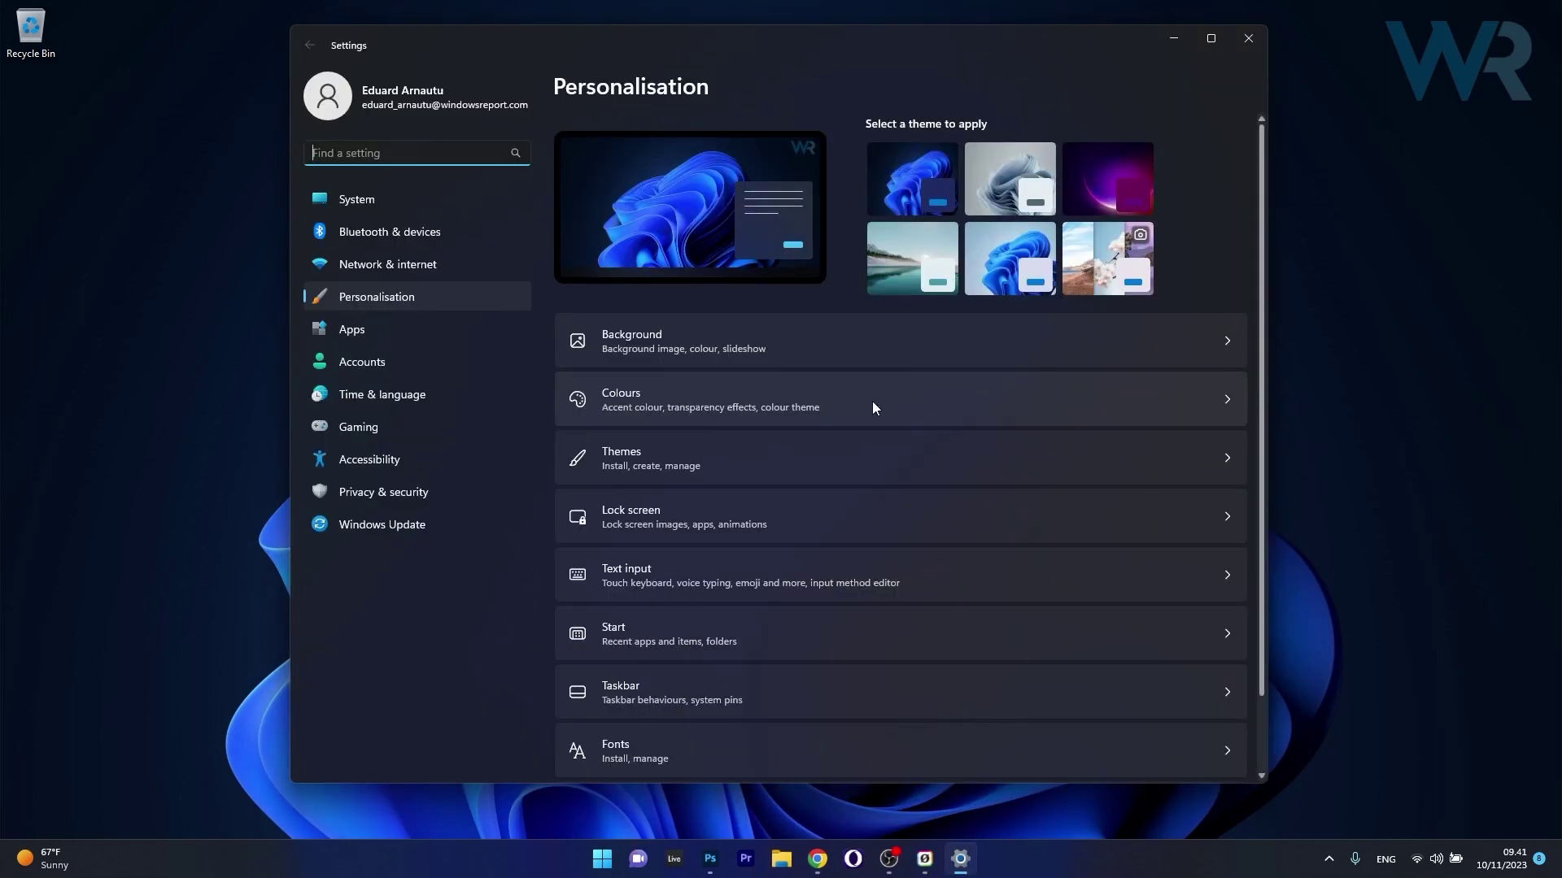
left_click(1006, 396)
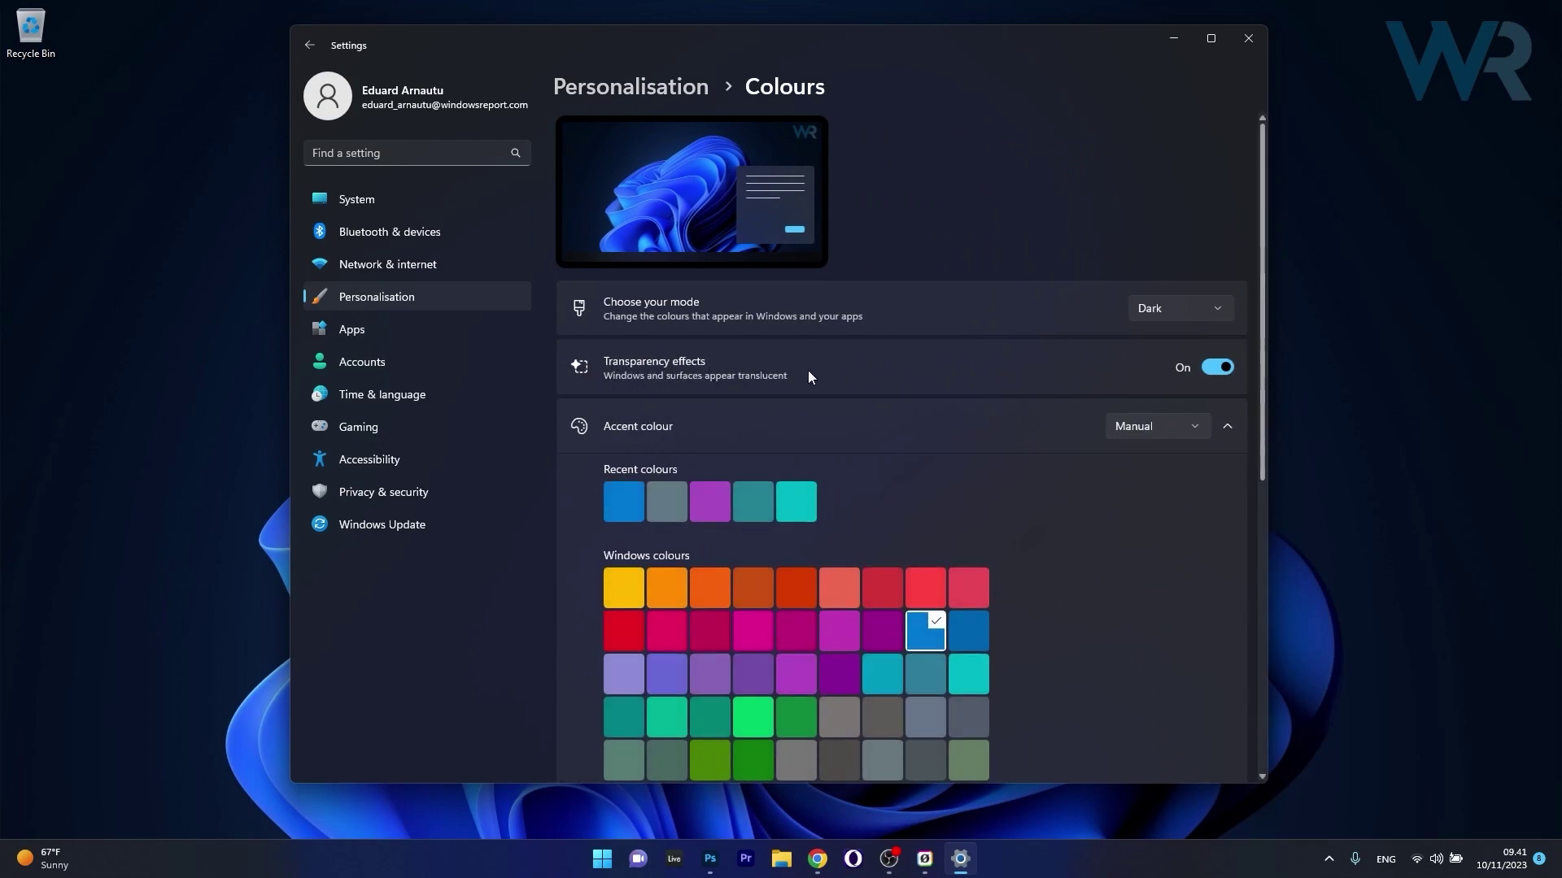
left_click(1220, 368)
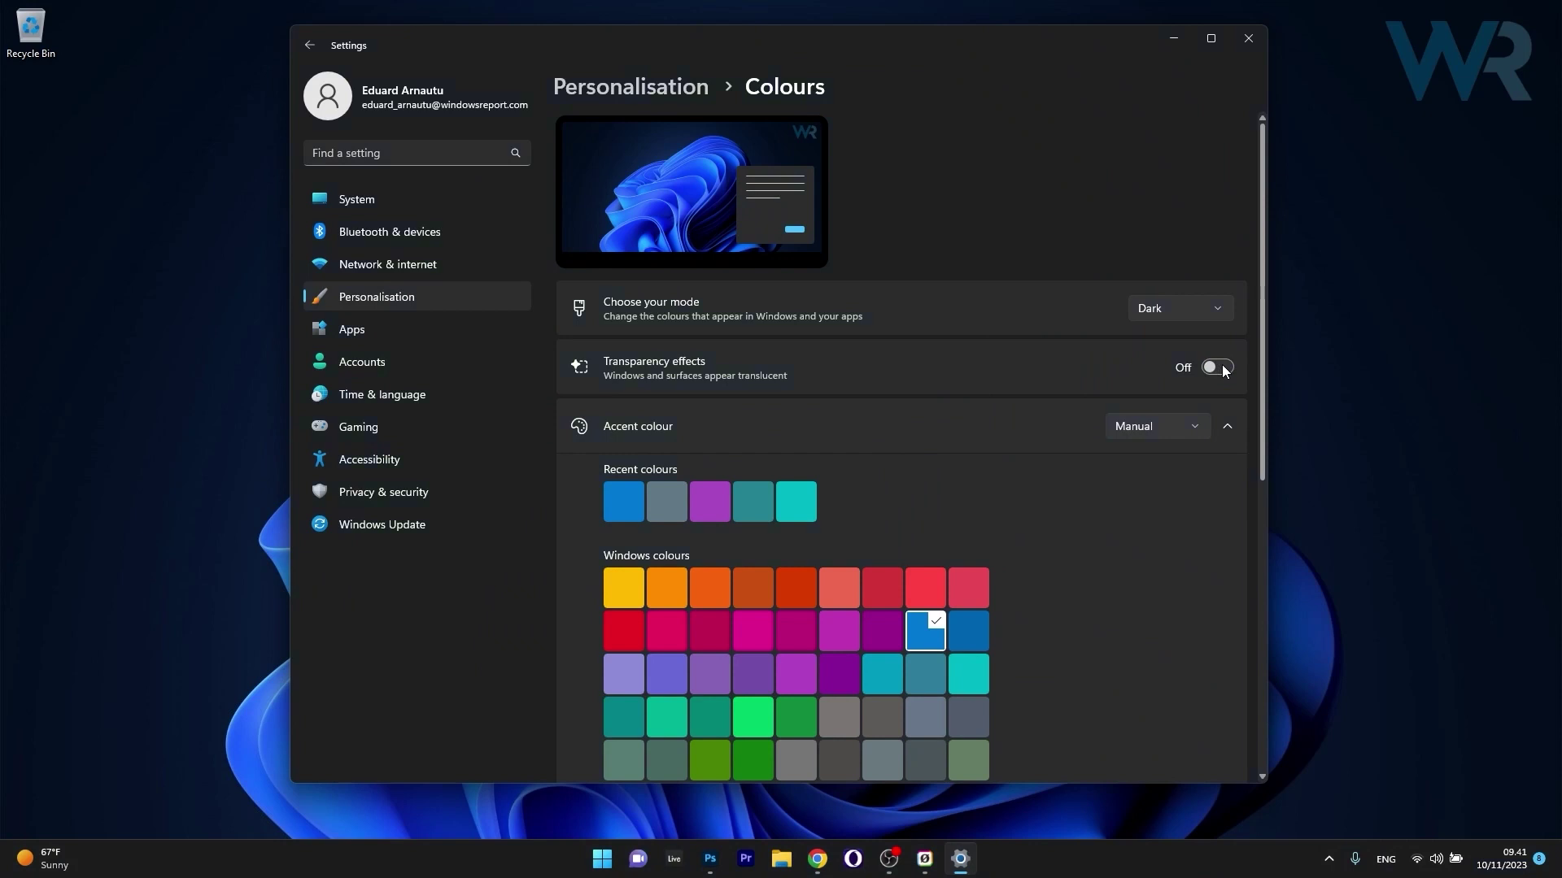
left_click(1220, 368)
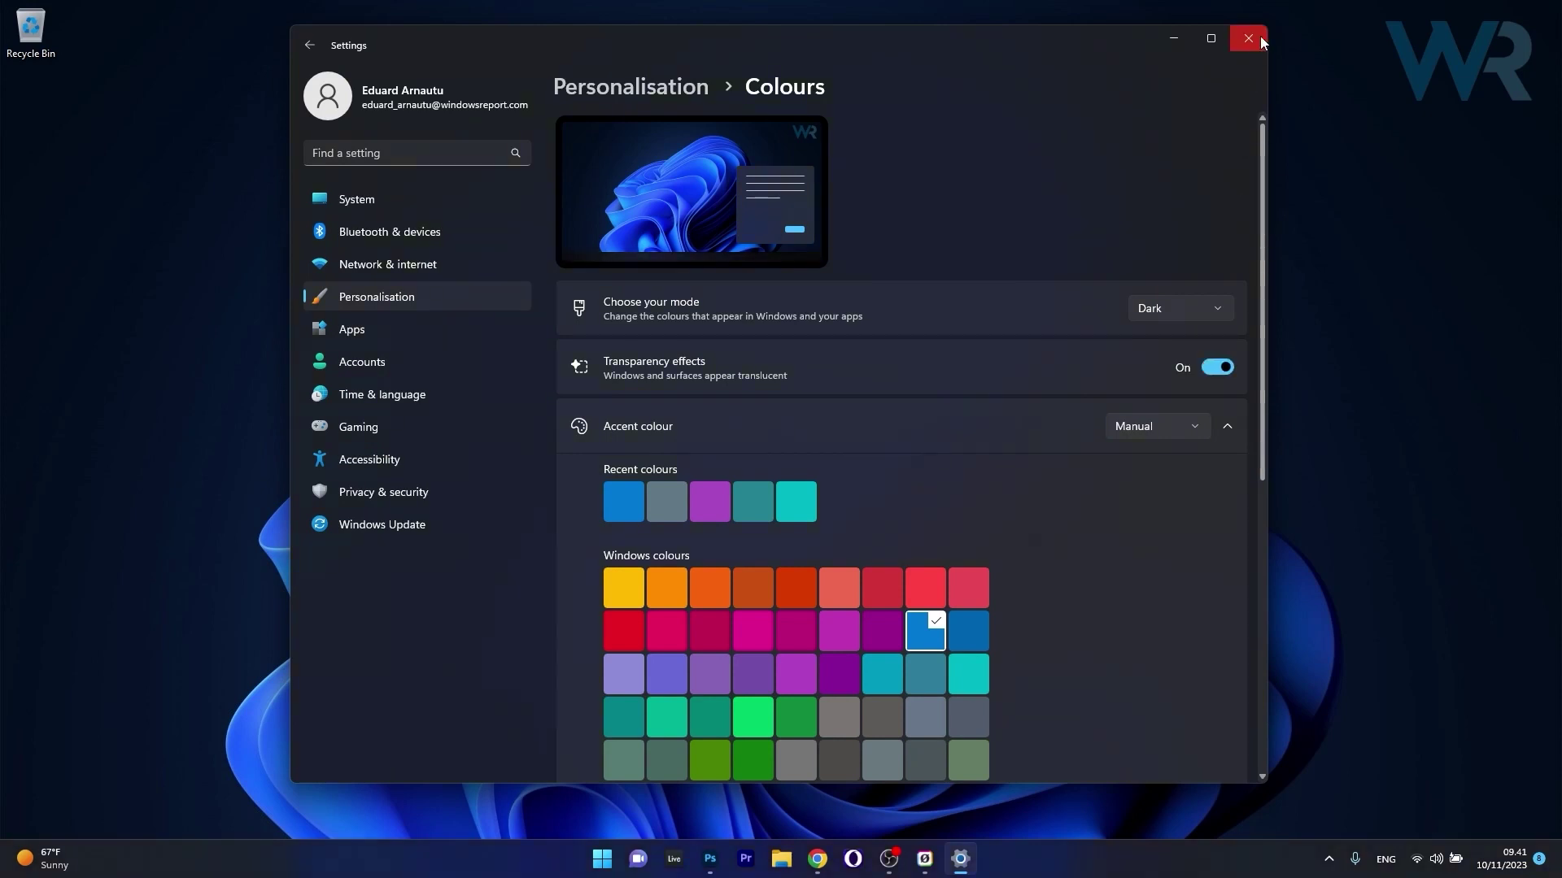
Close Settings, relaunch it from Start, and turn off Accessibility > Visual effects transparency
left_click(1261, 36)
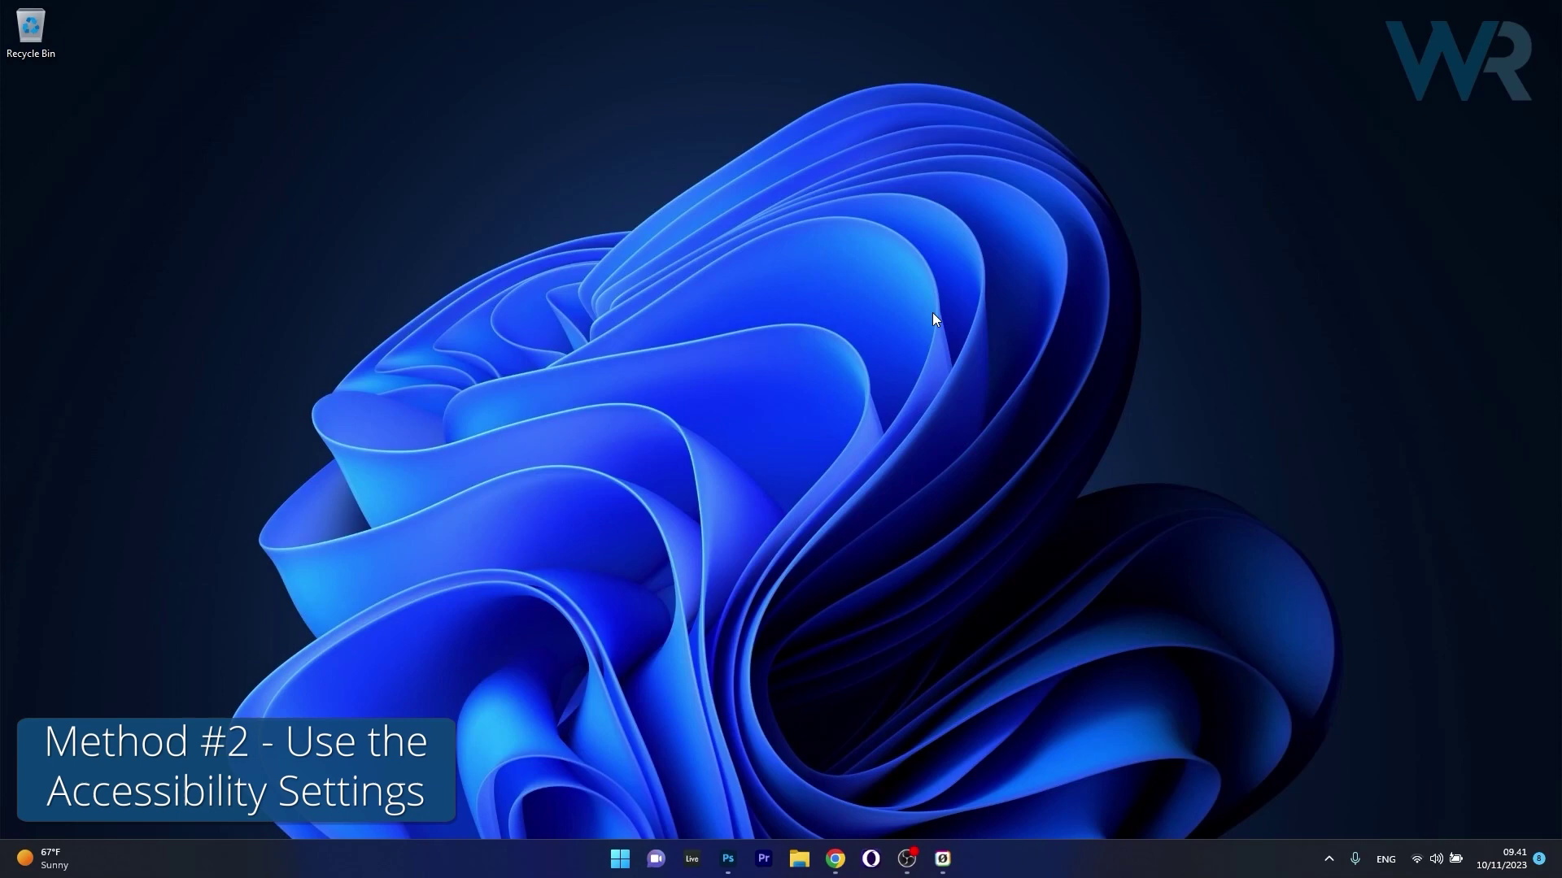
left_click(618, 857)
left_click(818, 461)
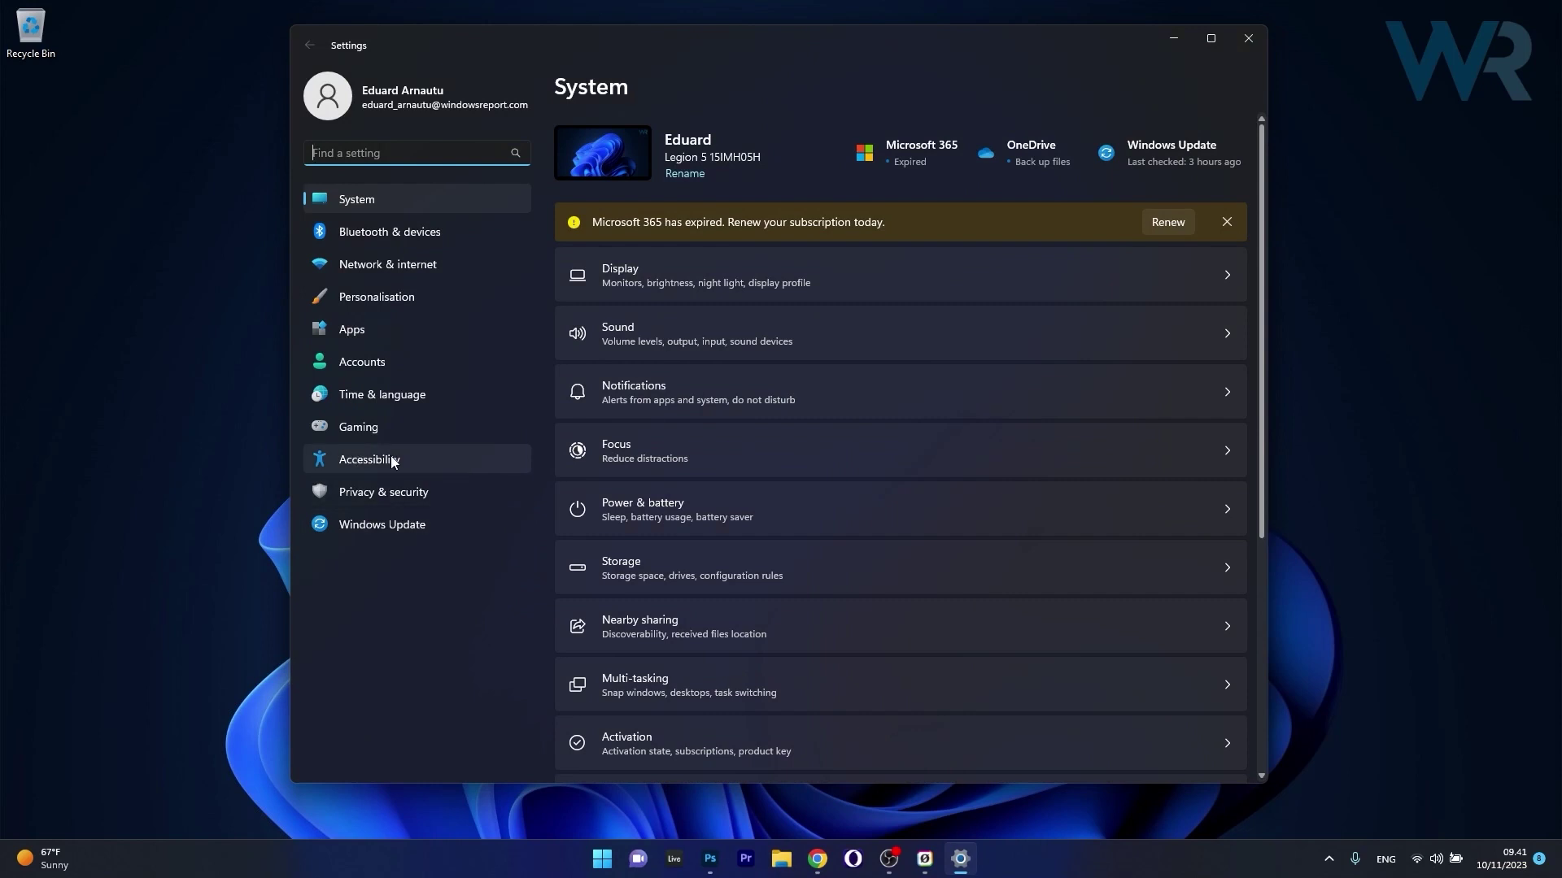
left_click(391, 459)
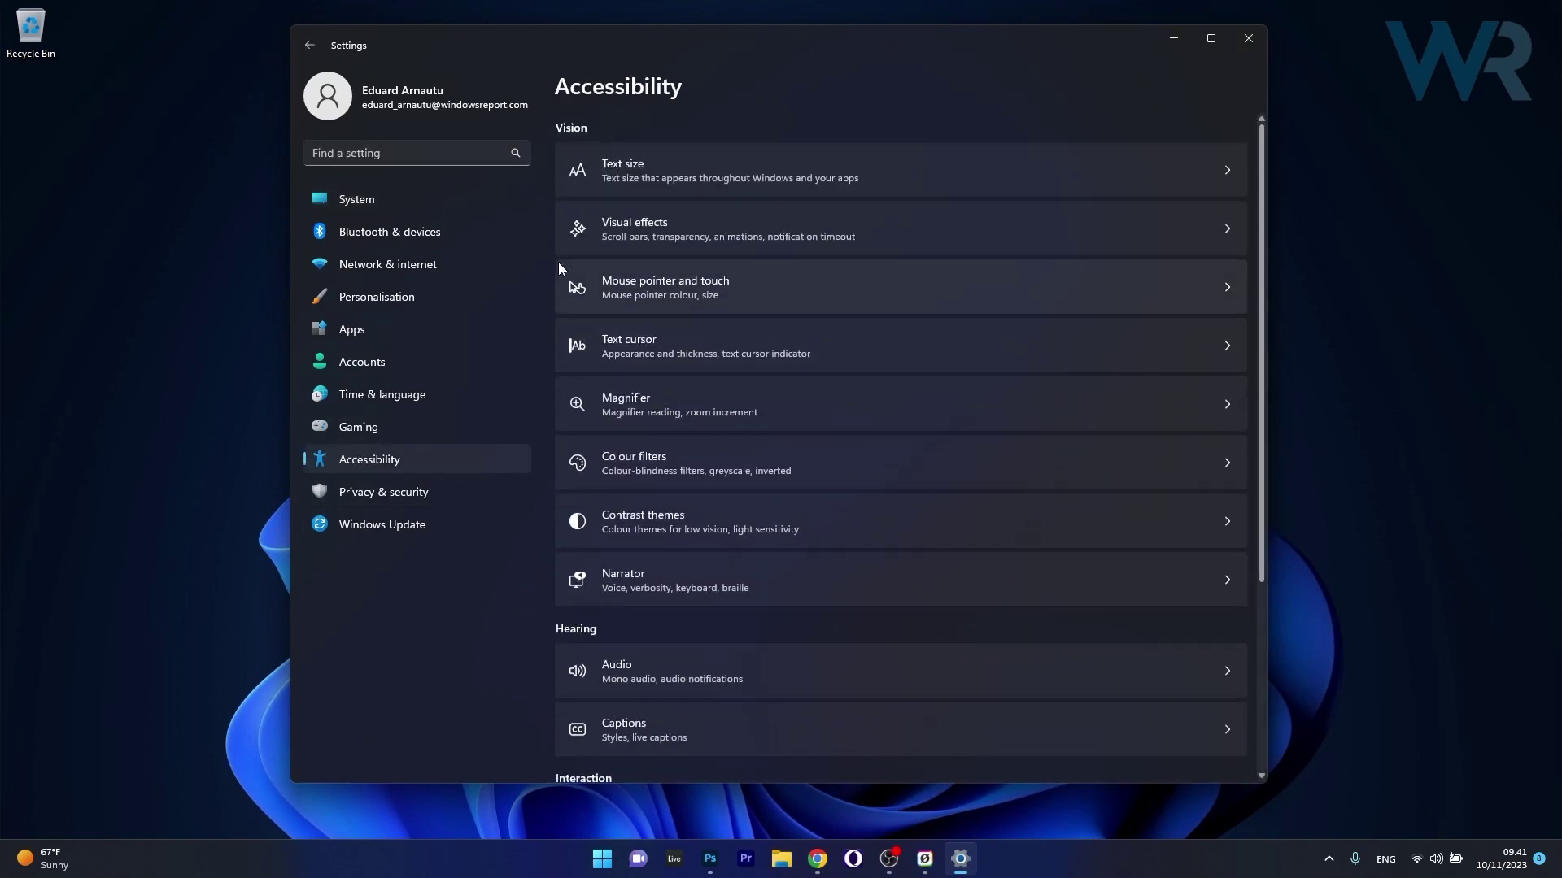
left_click(947, 226)
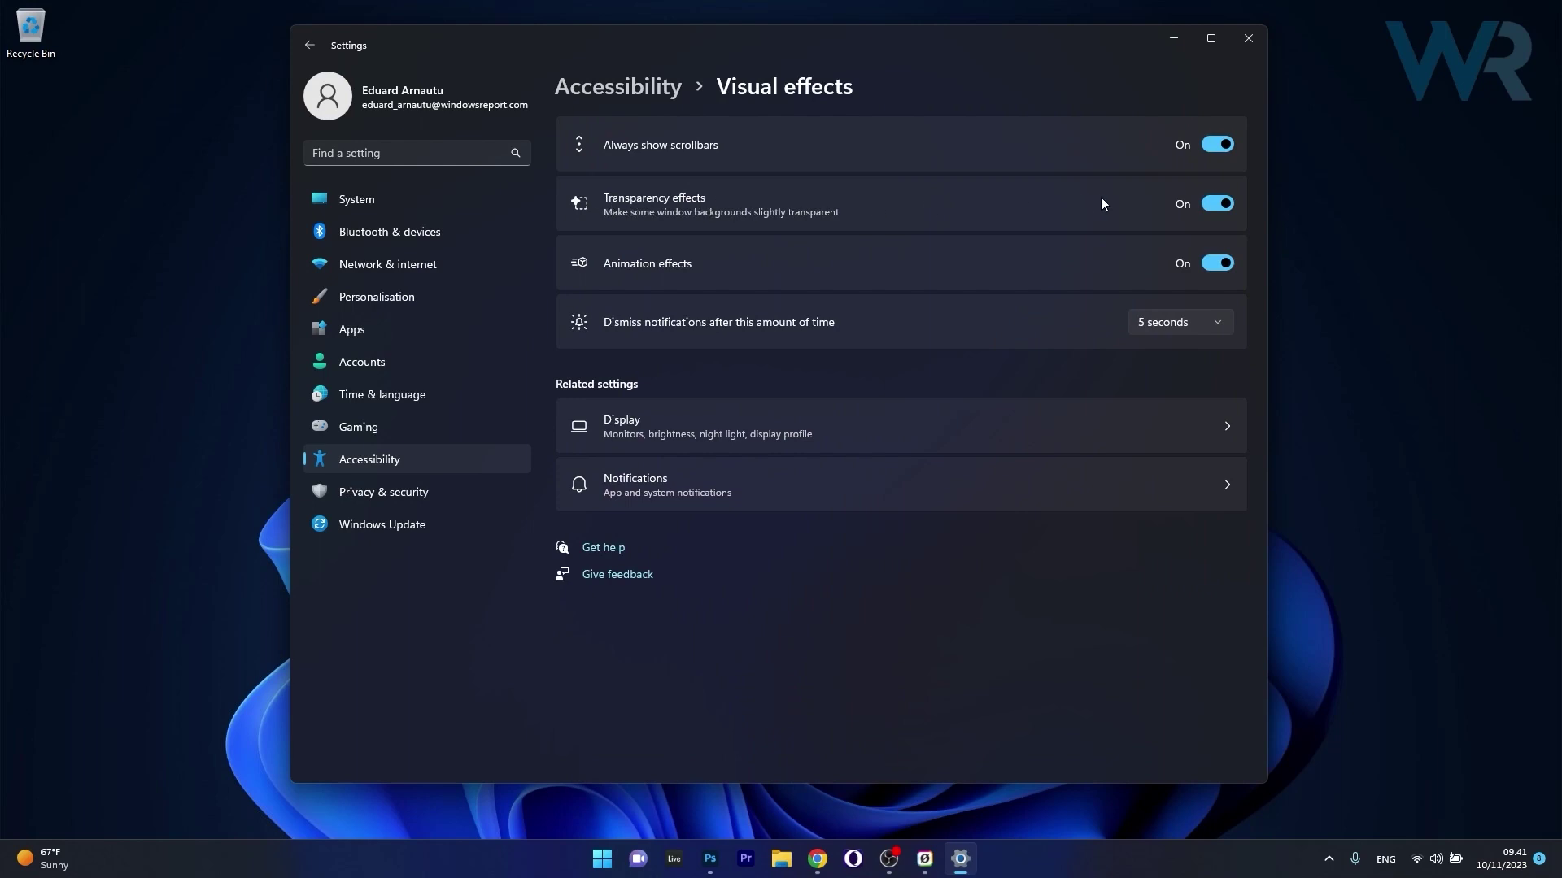
left_click(1215, 205)
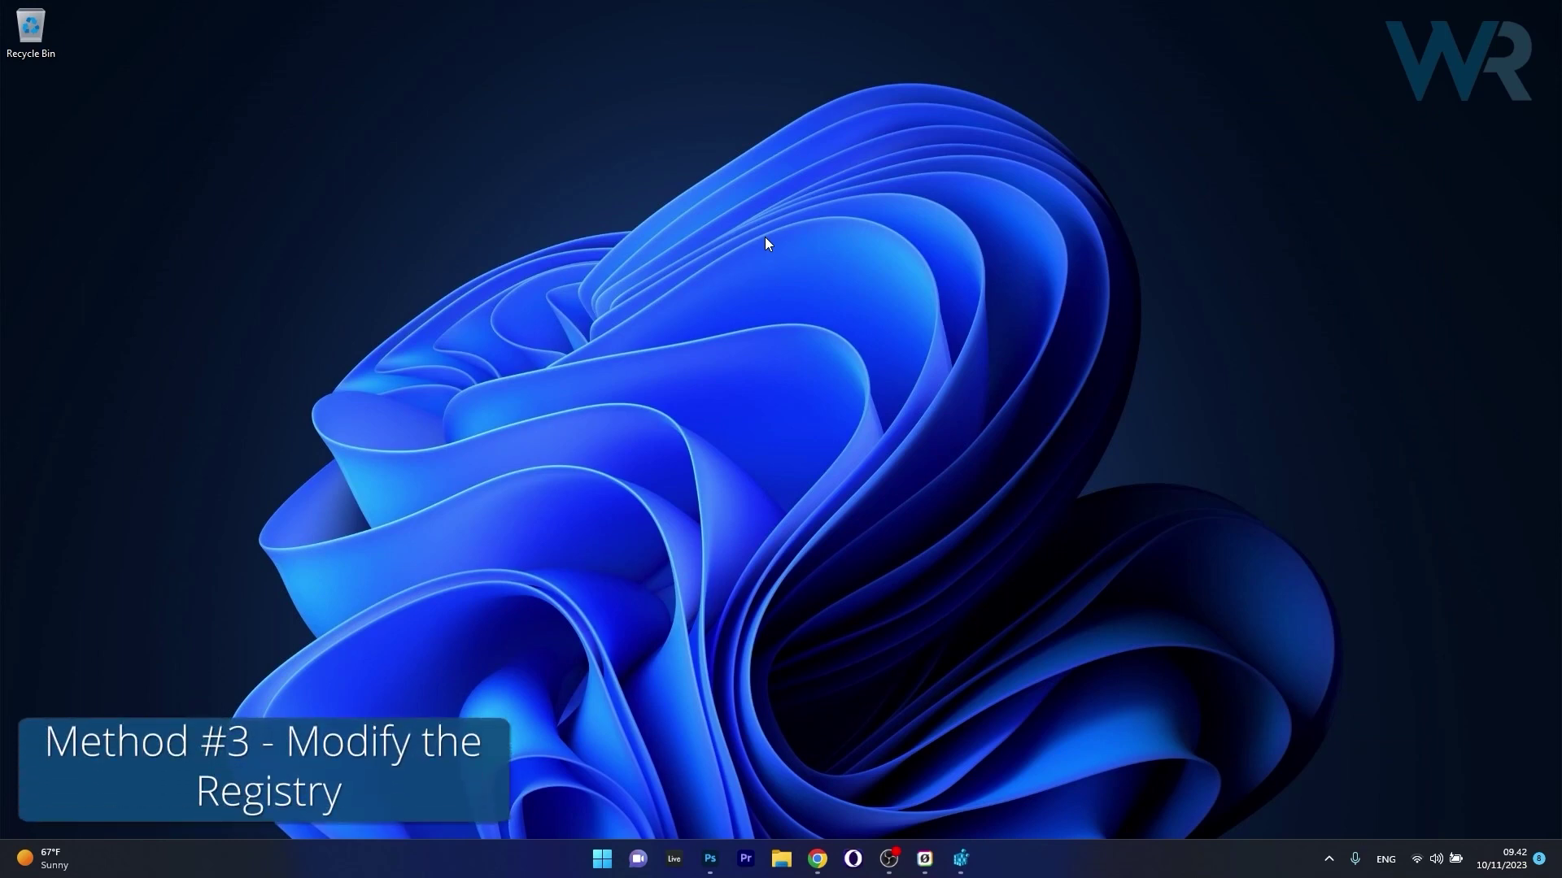
Search Start for 'regedit' and launch Registry Editor
left_click(596, 869)
type("regedit")
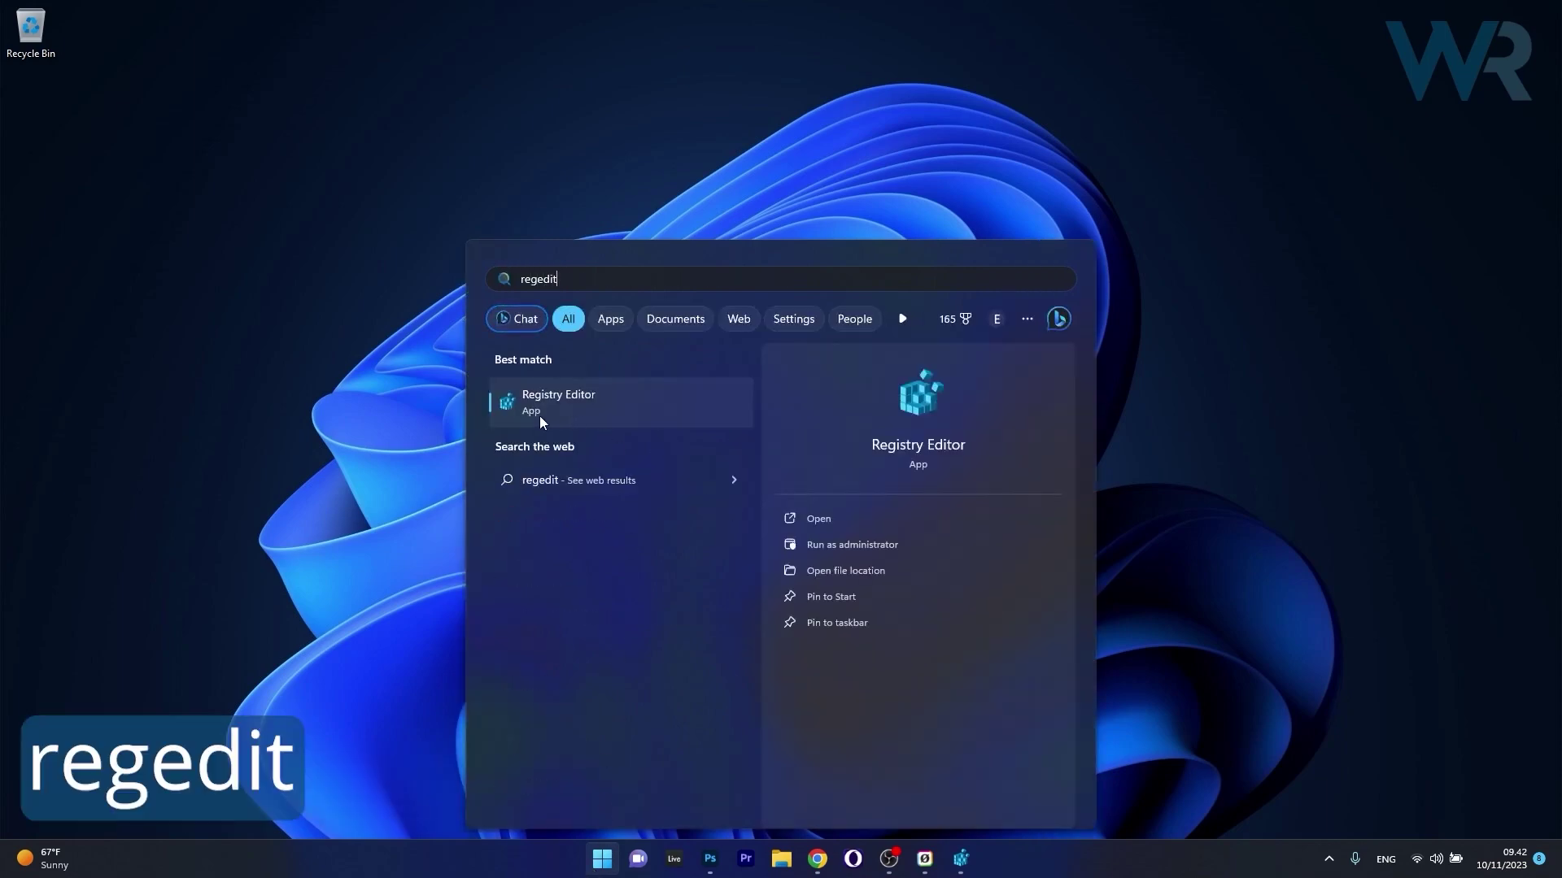
left_click(609, 405)
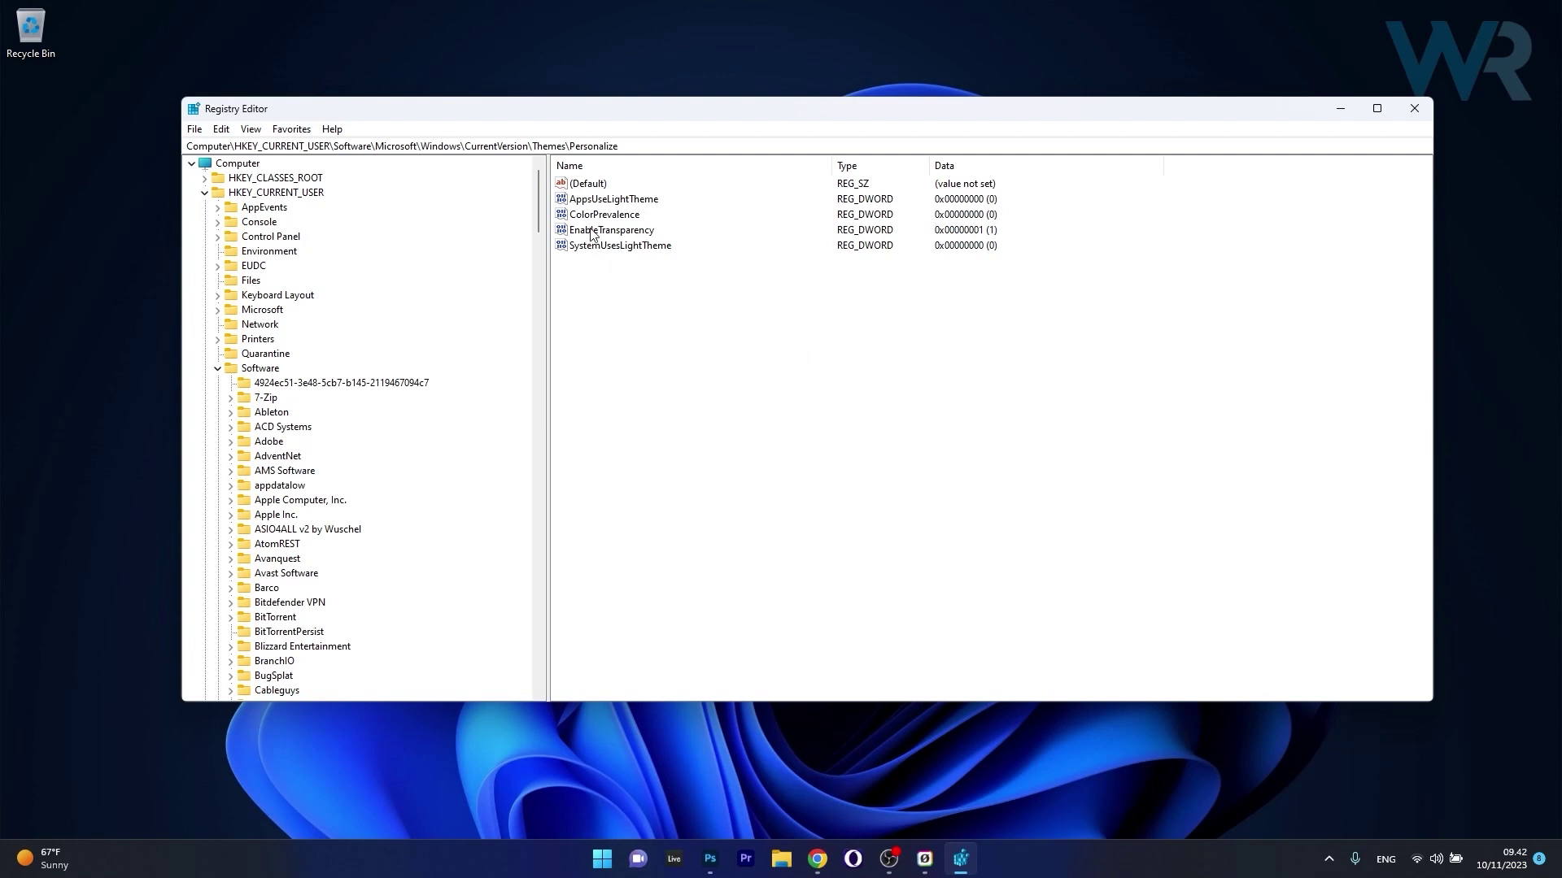
Add a DWORD (32-bit) value, keeping the default name New Value #1
right_click(818, 388)
mouse_move(859, 392)
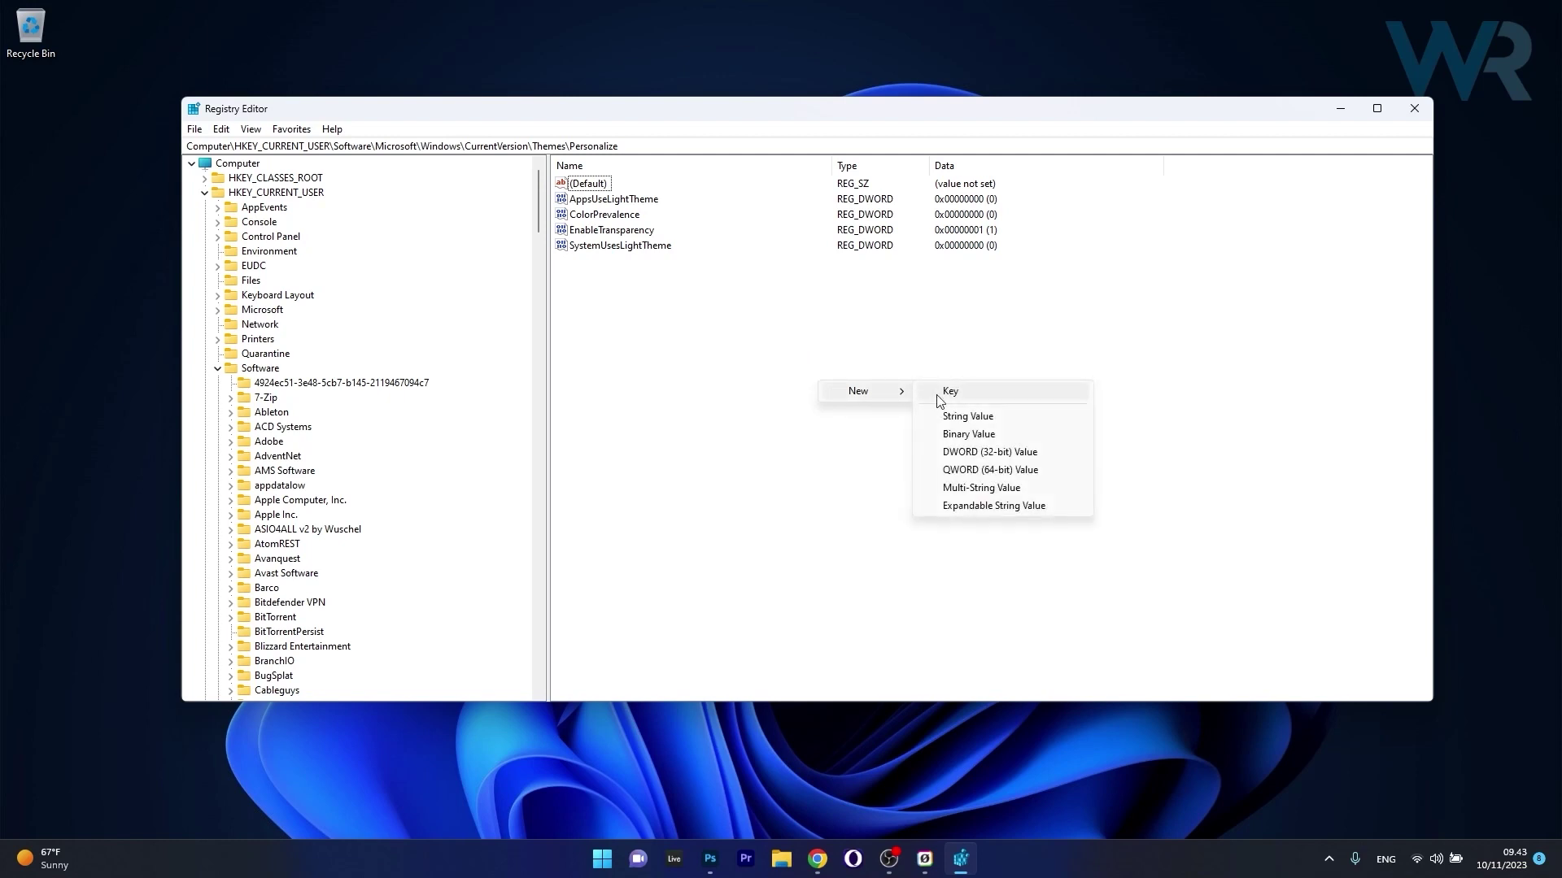
left_click(976, 456)
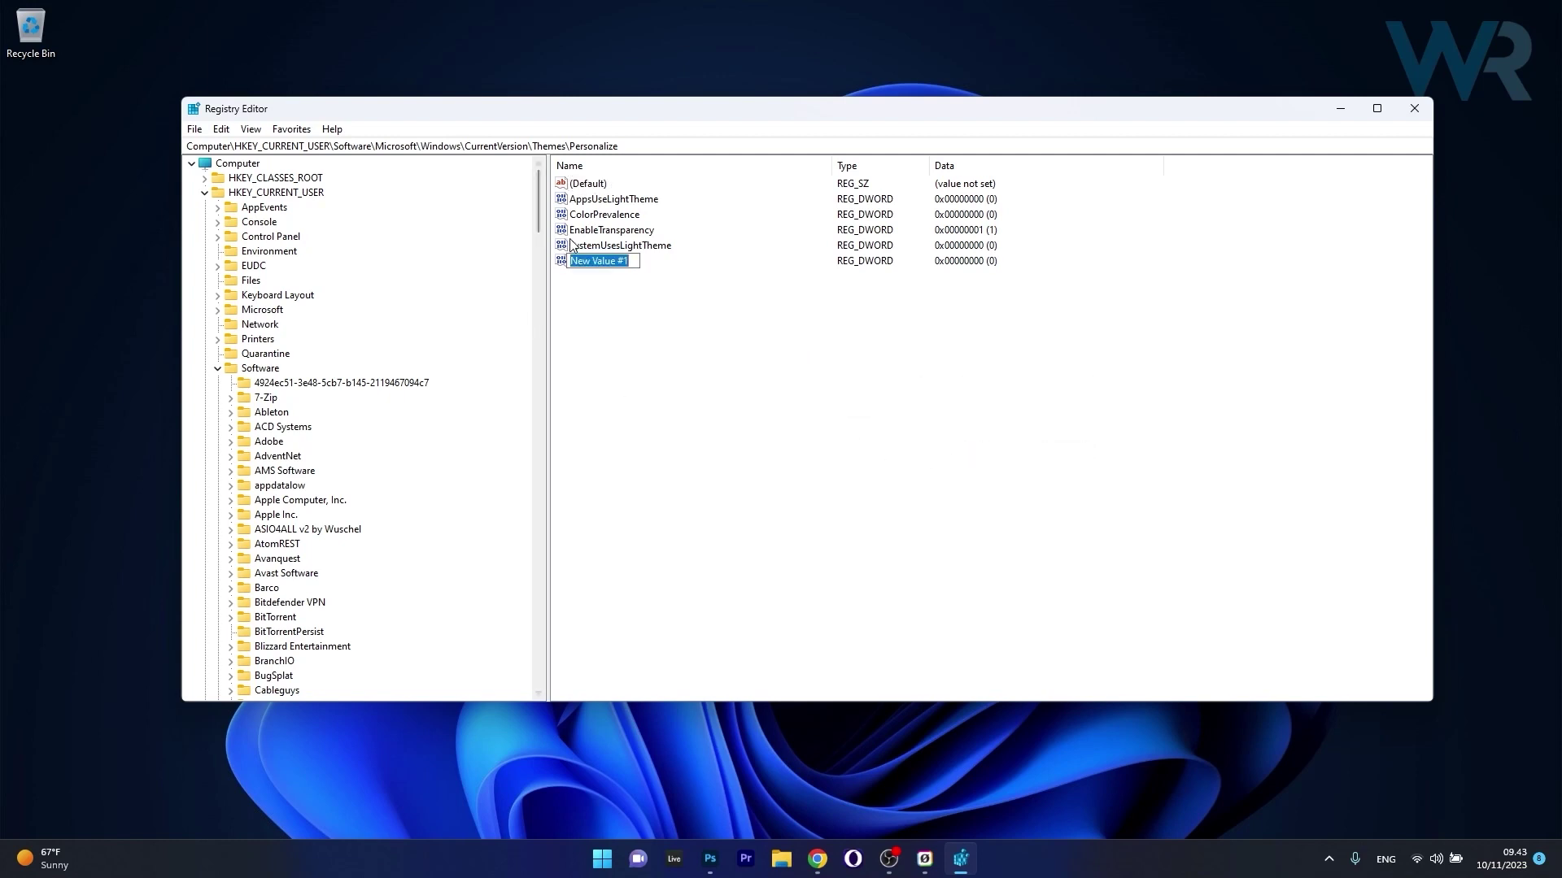
key("Return")
Change EnableTransparency's value data to 0
double_click(620, 230)
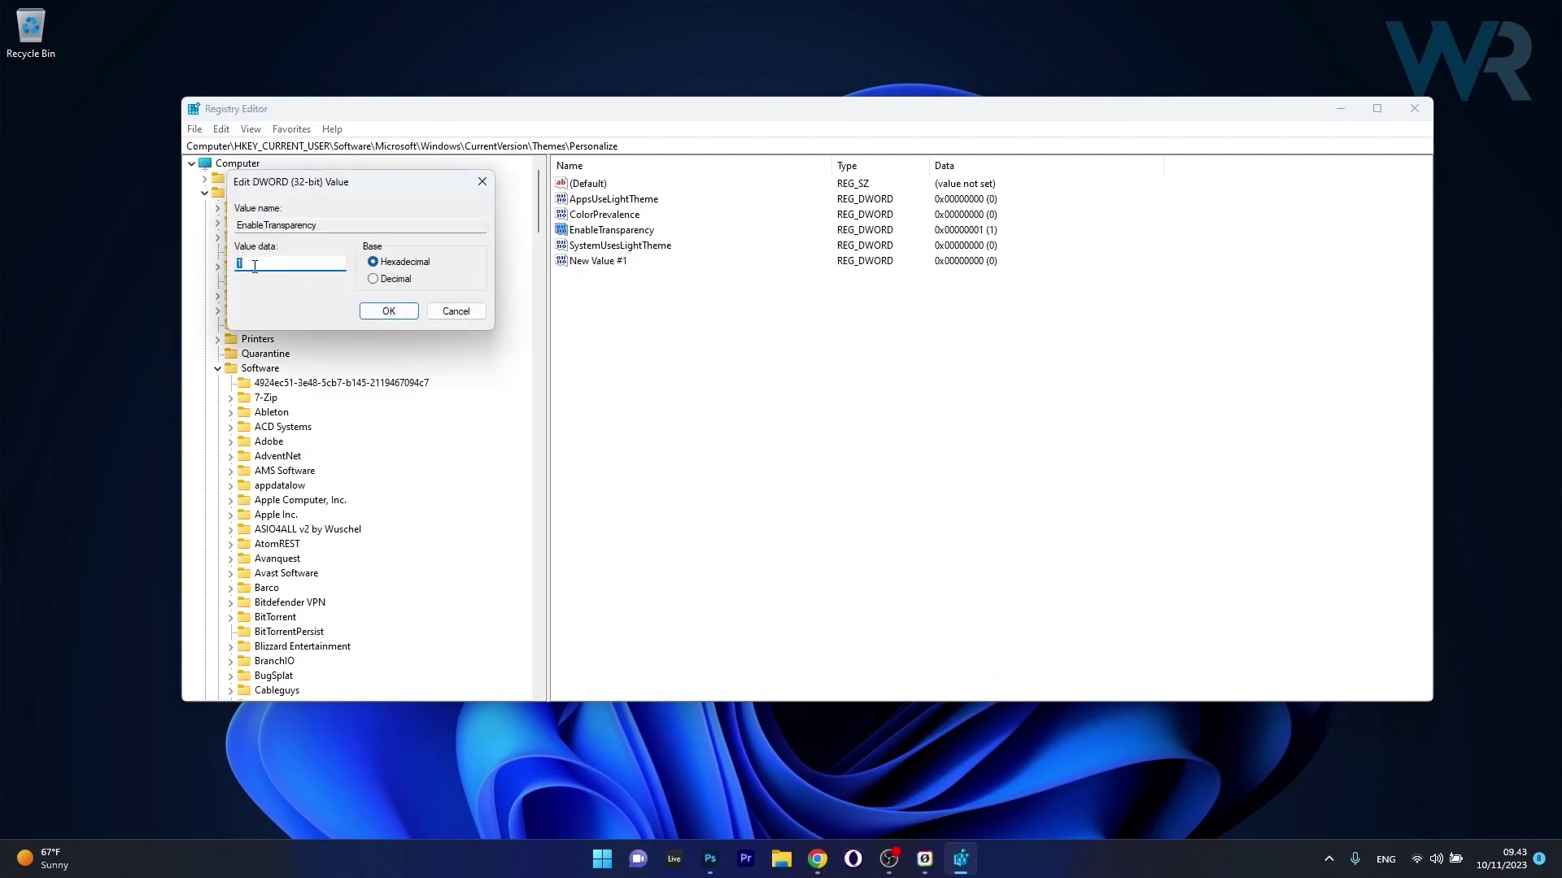
mouse_move(406, 171)
left_mouse_down()
mouse_move(679, 272)
mouse_move(847, 306)
left_mouse_up()
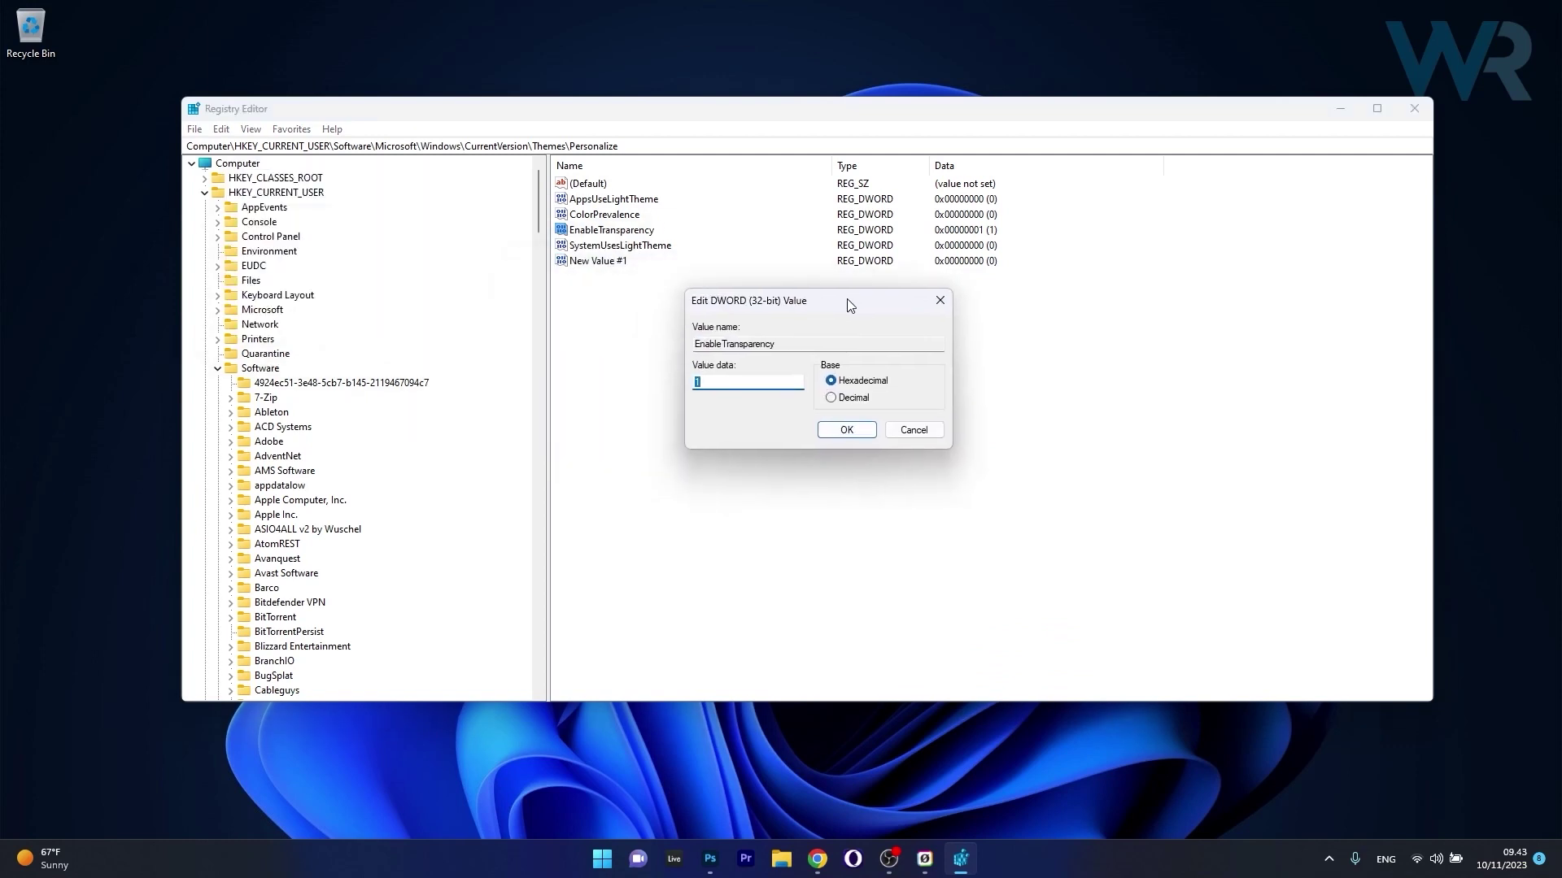
type("0")
left_click(858, 429)
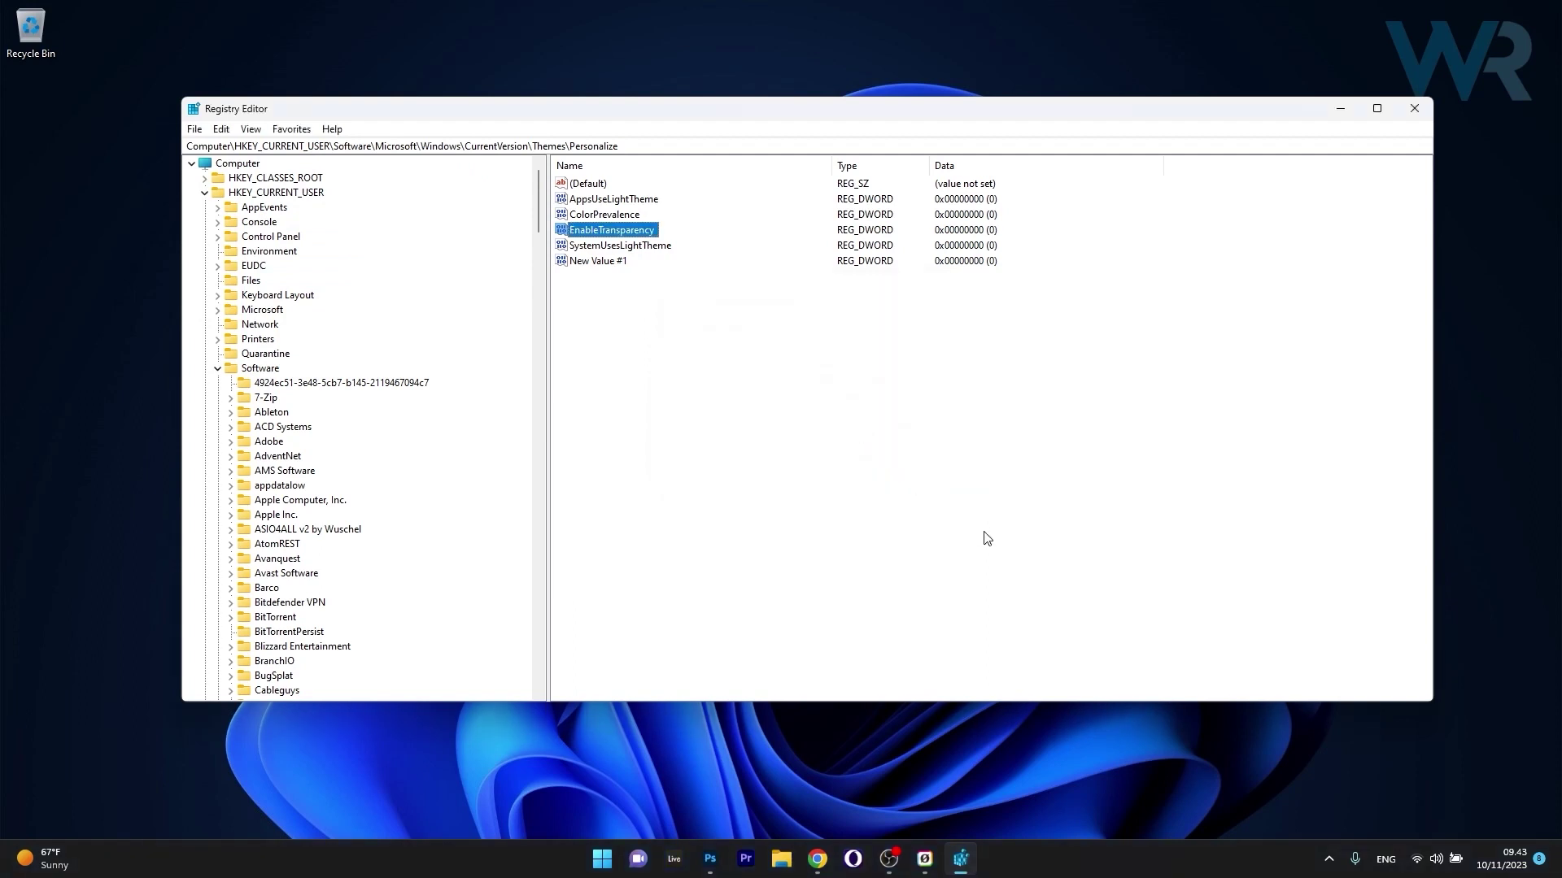